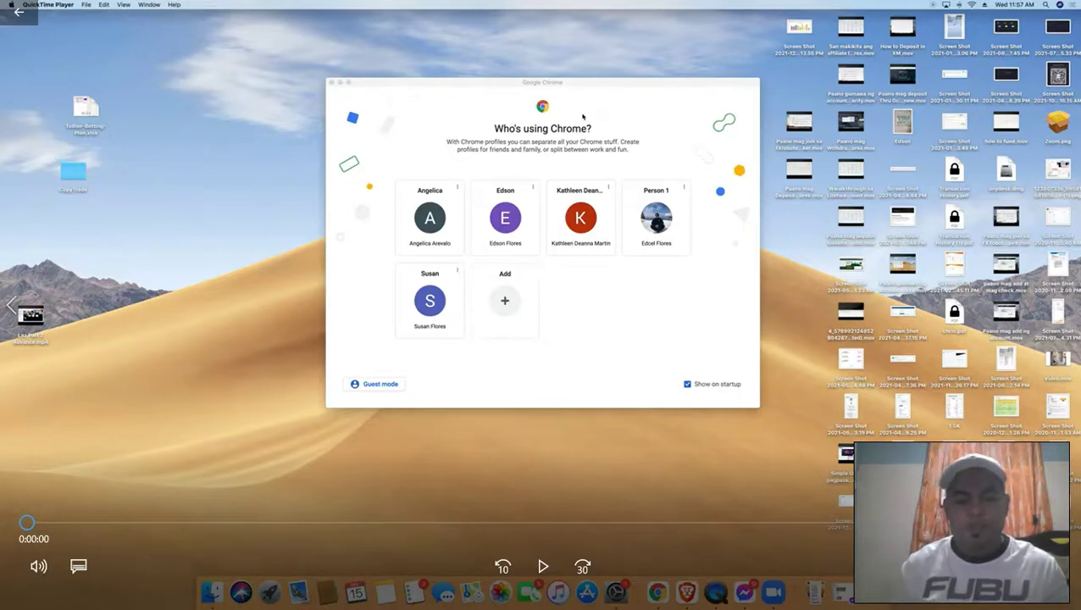
left_click(543, 565)
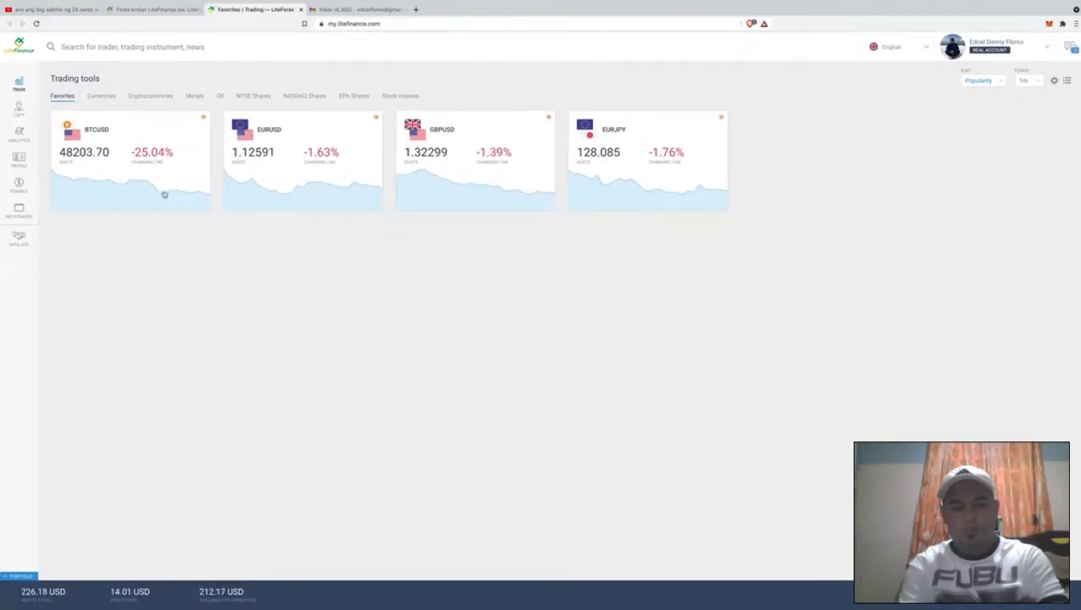
Open the MetaTrader section of the LiteFinance profile and review the existing trading accounts.
left_click(21, 216)
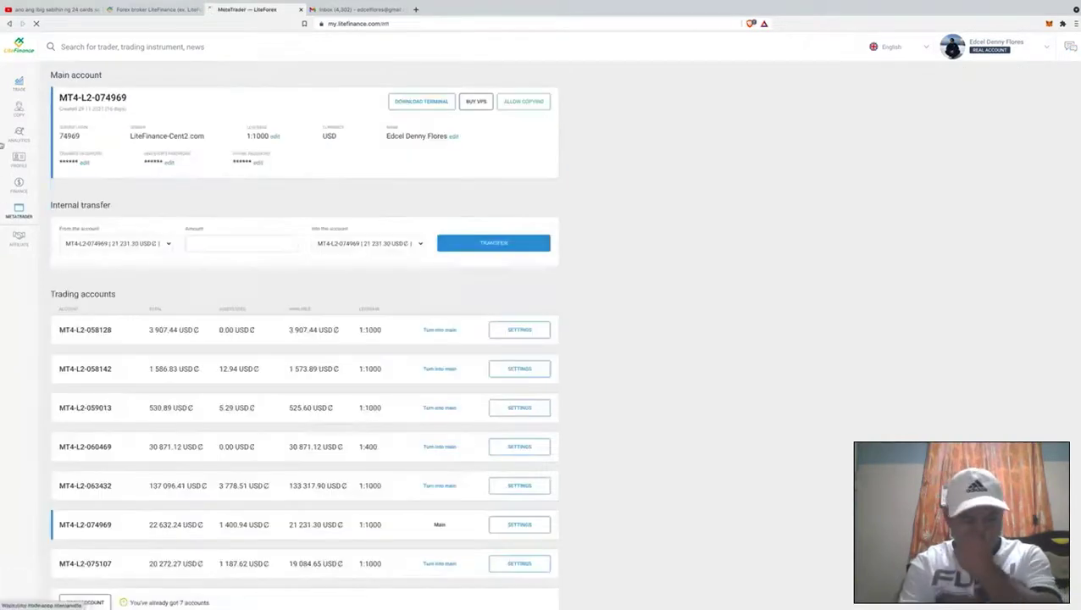
scroll(349, 242, "down", 1)
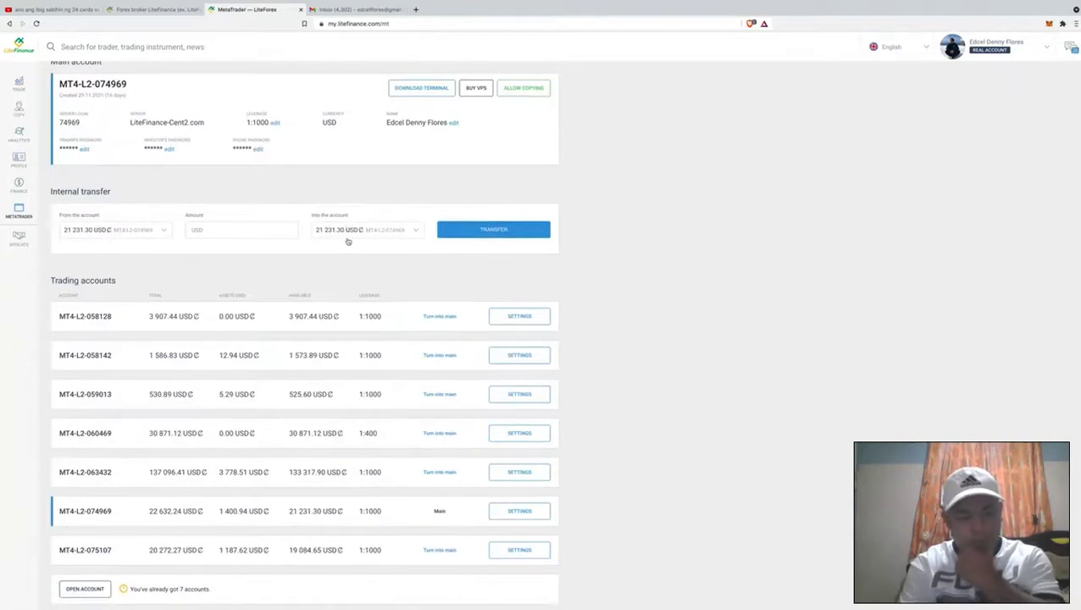
scroll(348, 241, "down", 1)
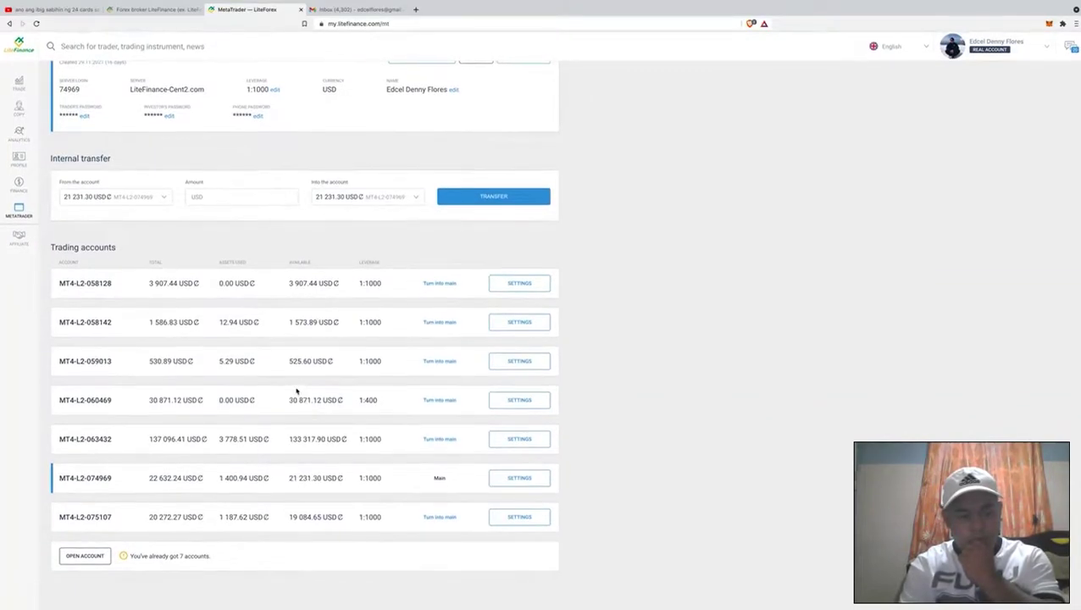
scroll(297, 391, "up", 1)
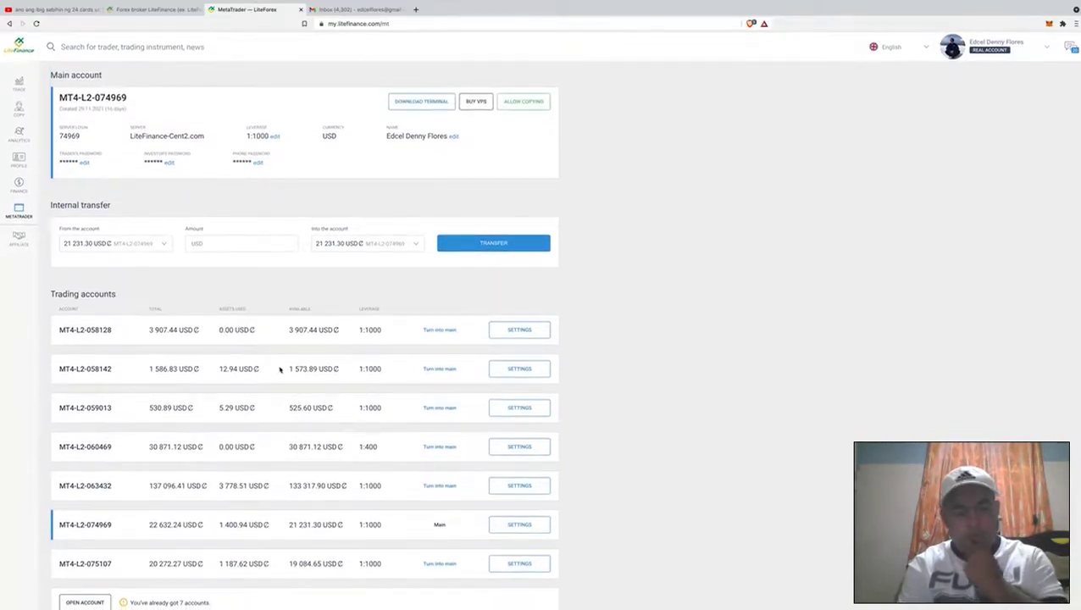
scroll(279, 369, "down", 1)
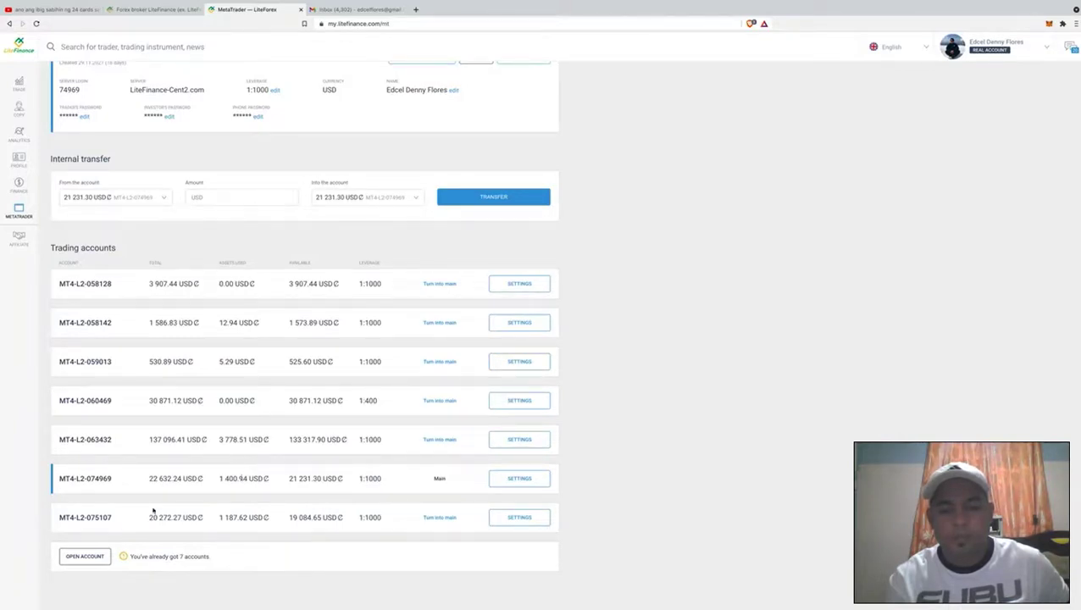
Begin opening a new trading account and choose MT4 CENT 2 as its account type.
left_click(83, 559)
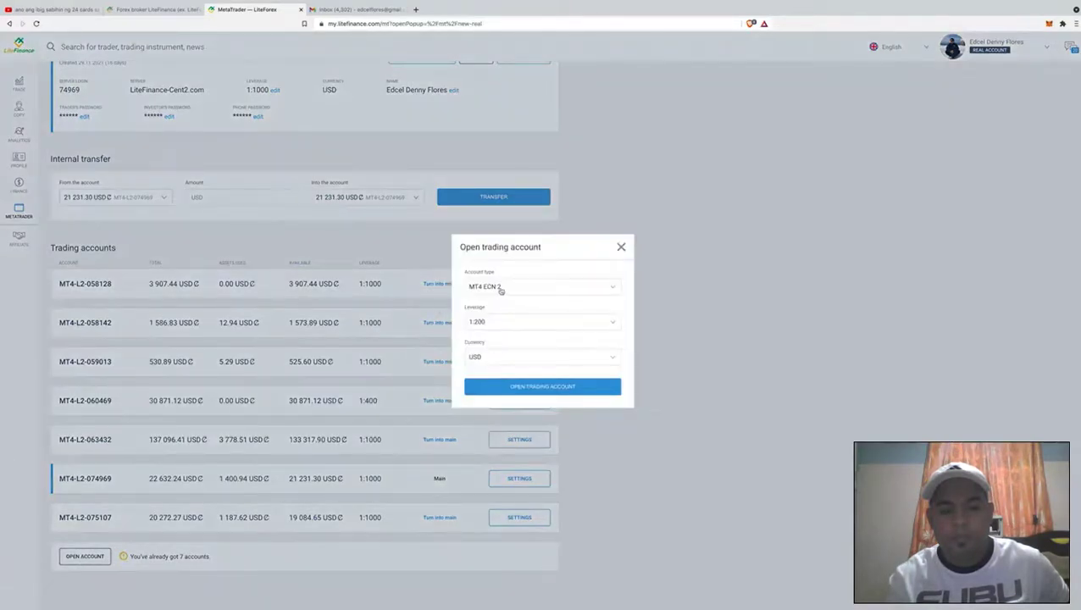
left_click(501, 291)
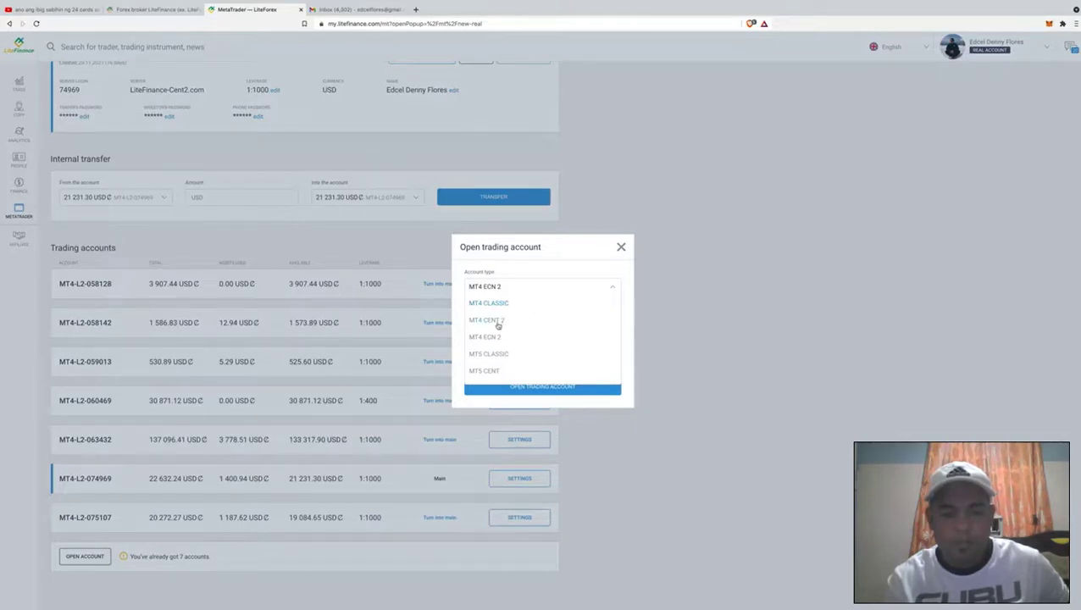
left_click(496, 322)
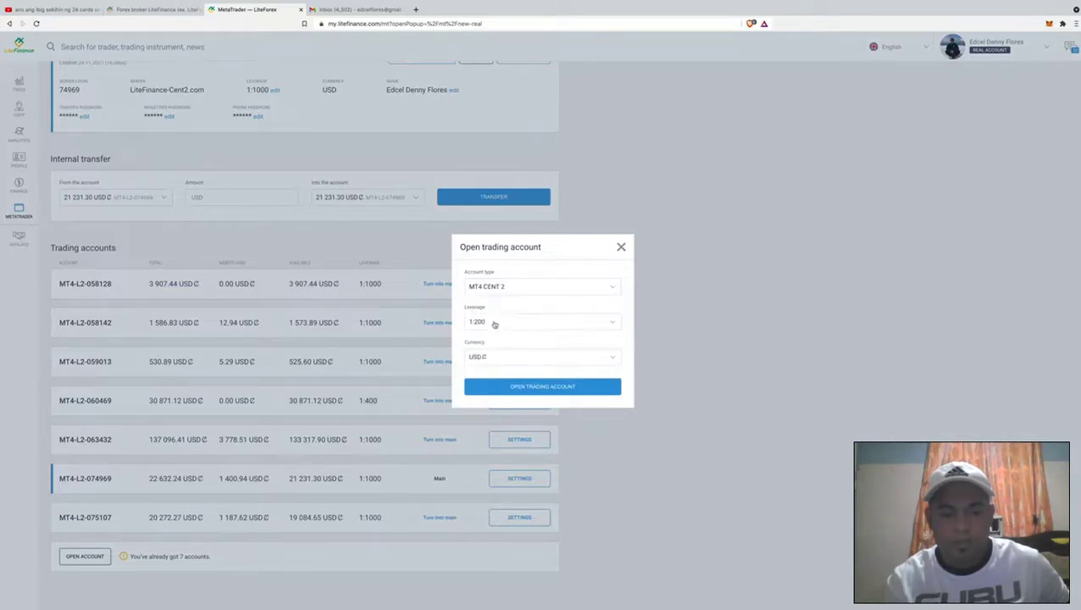
Set the new trading account's leverage to 1:1000.
left_click(494, 325)
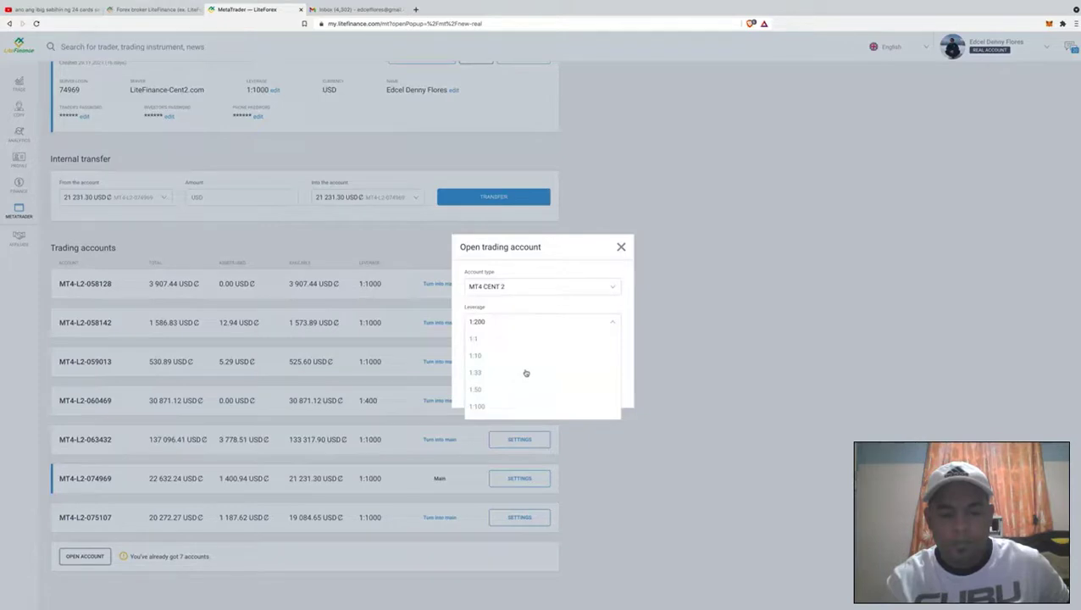
scroll(525, 373, "down", 1)
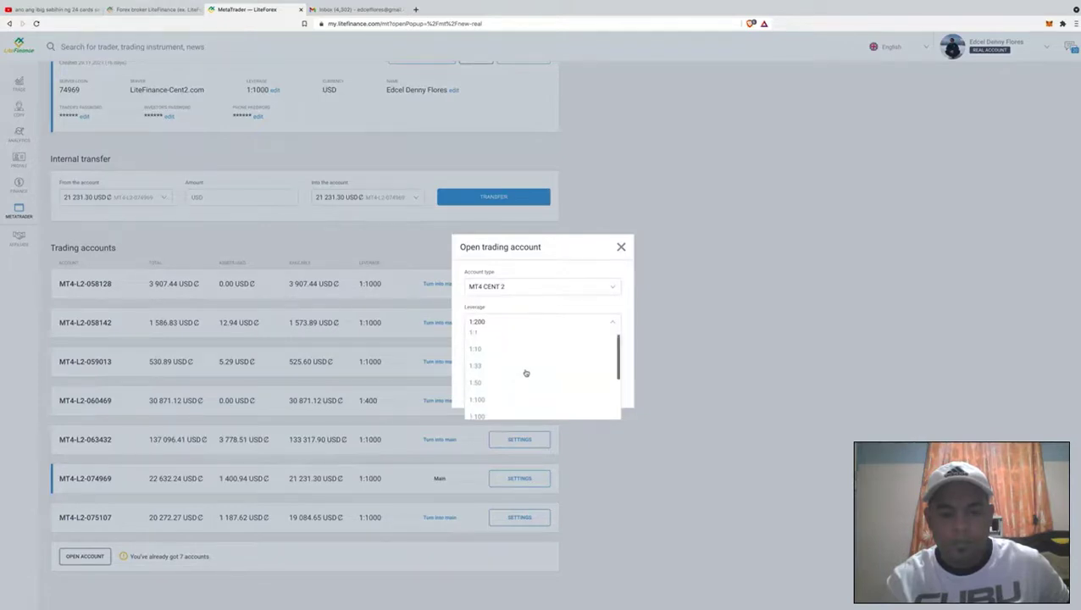
scroll(514, 379, "down", 2)
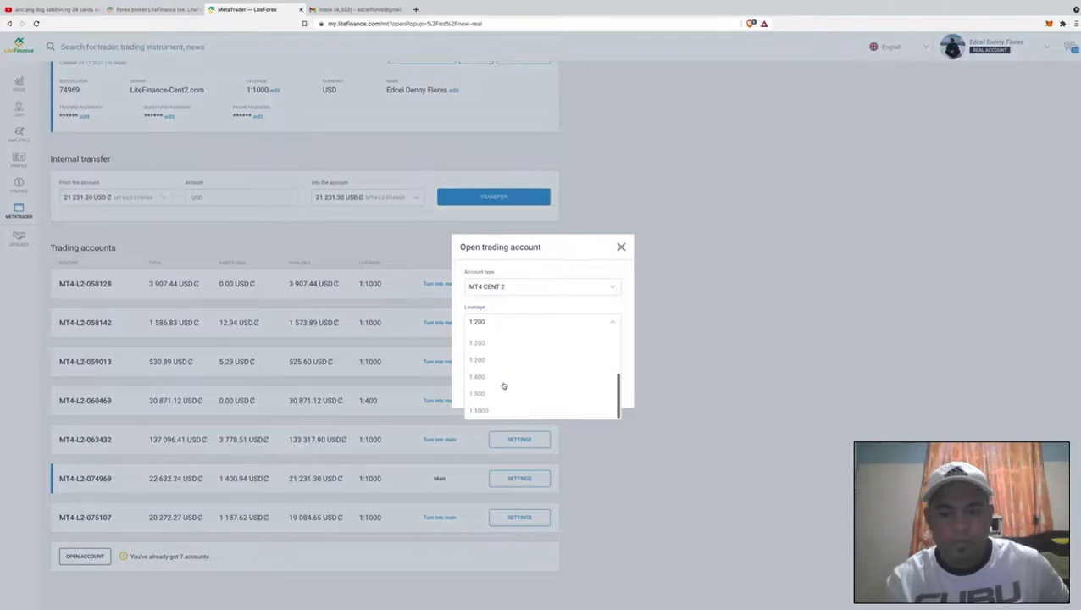
left_click(487, 410)
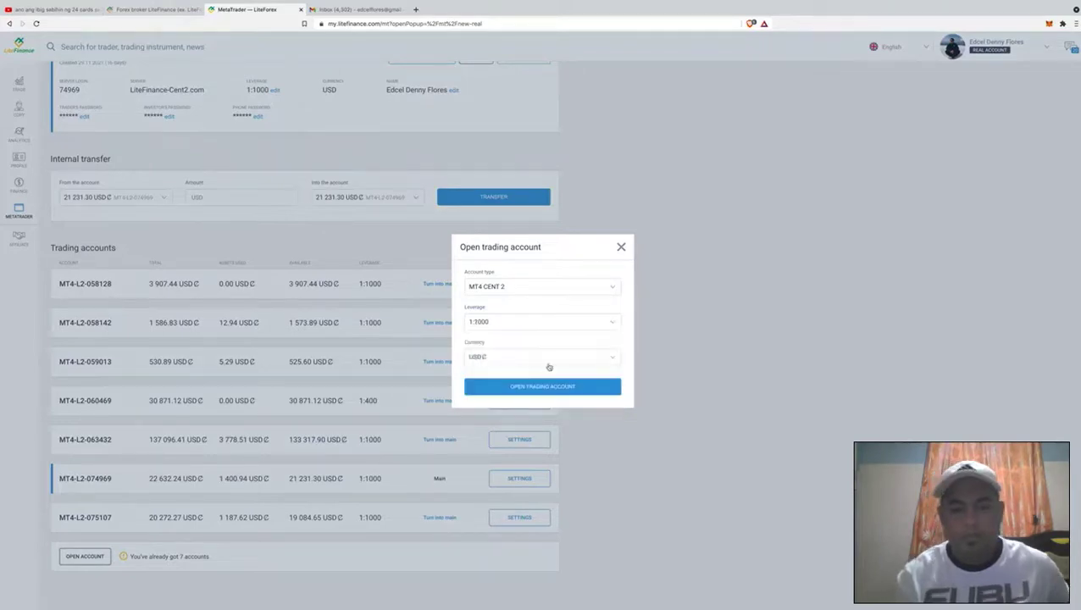
Keep USD₵ as the account currency, create the trading account and dismiss the confirmation.
left_click(526, 359)
left_click(486, 376)
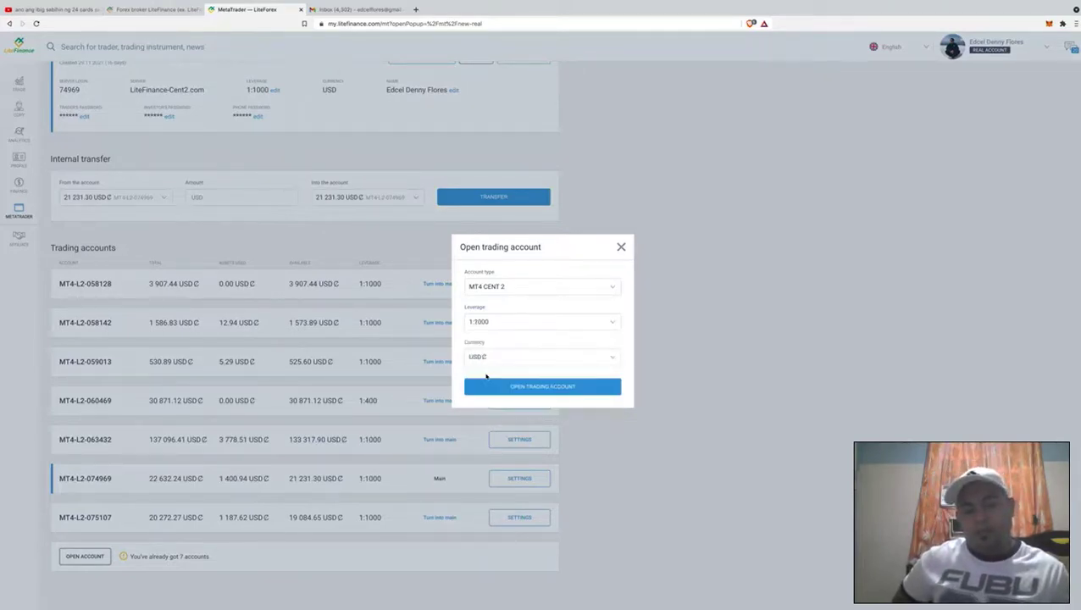
left_click(542, 388)
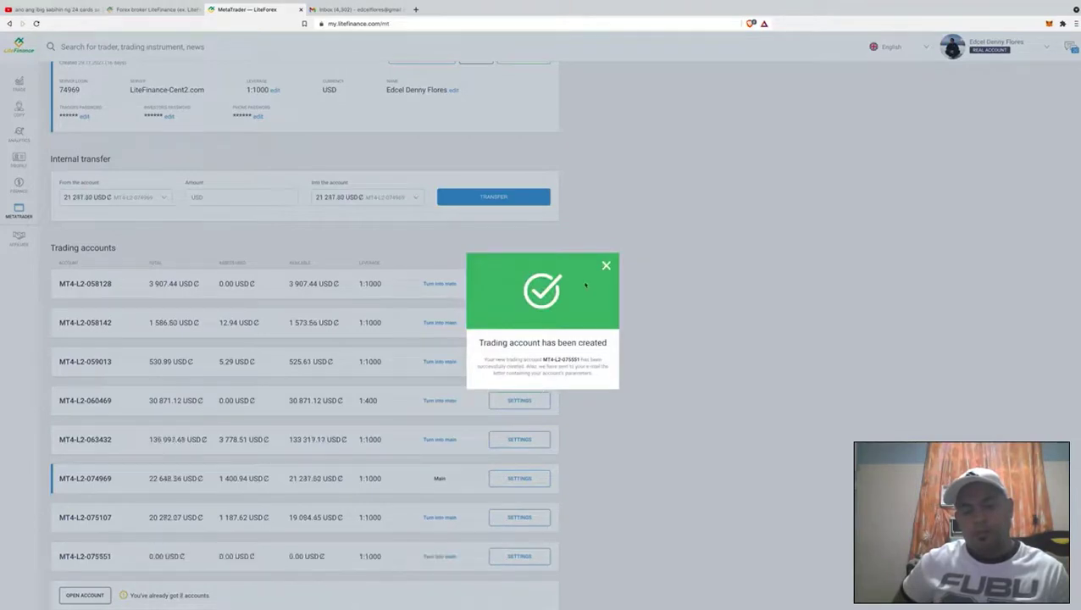
left_click(605, 267)
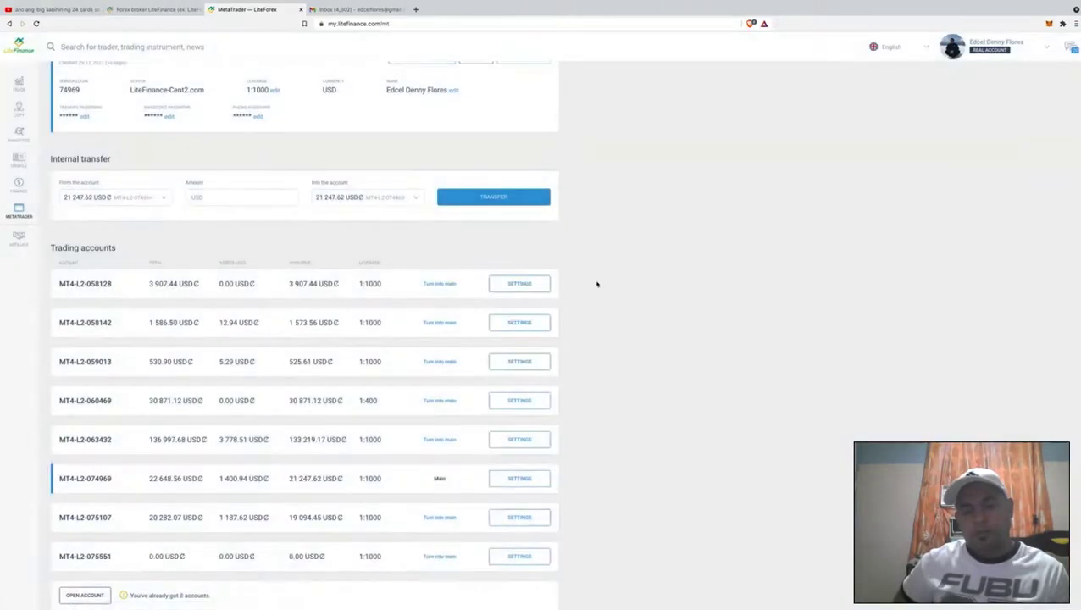
Reload the MetaTrader page and check the trading accounts list for the new account.
scroll(377, 332, "down", 1)
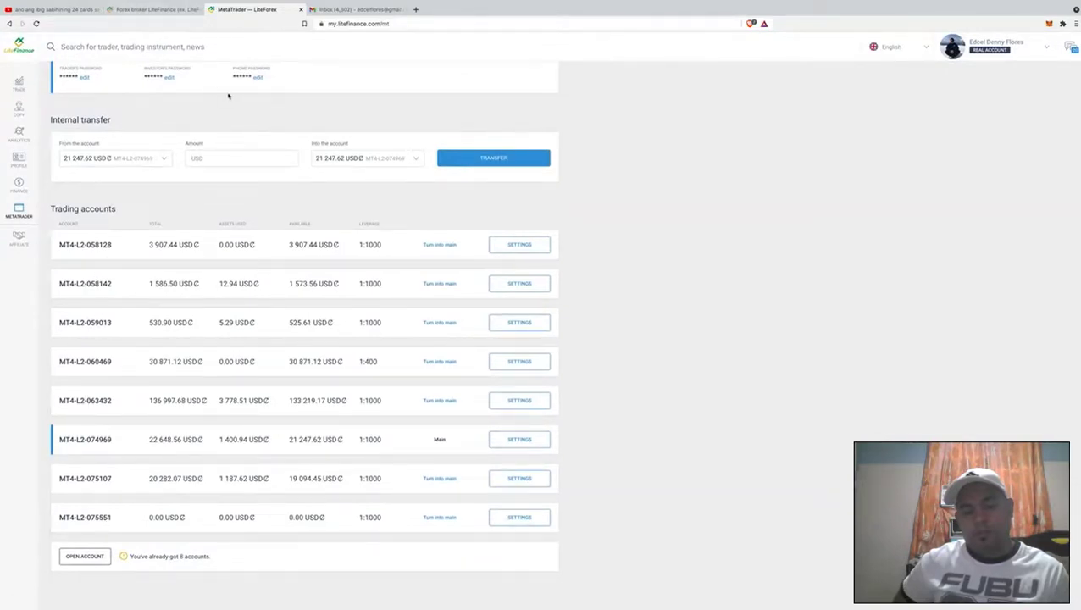
left_click(36, 24)
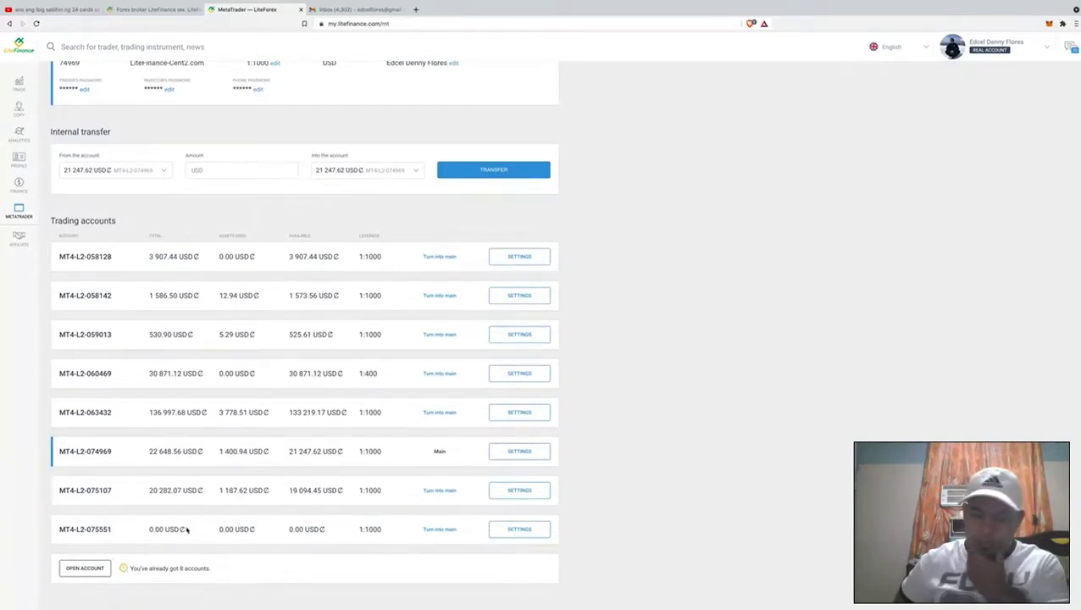
scroll(187, 530, "up", 2)
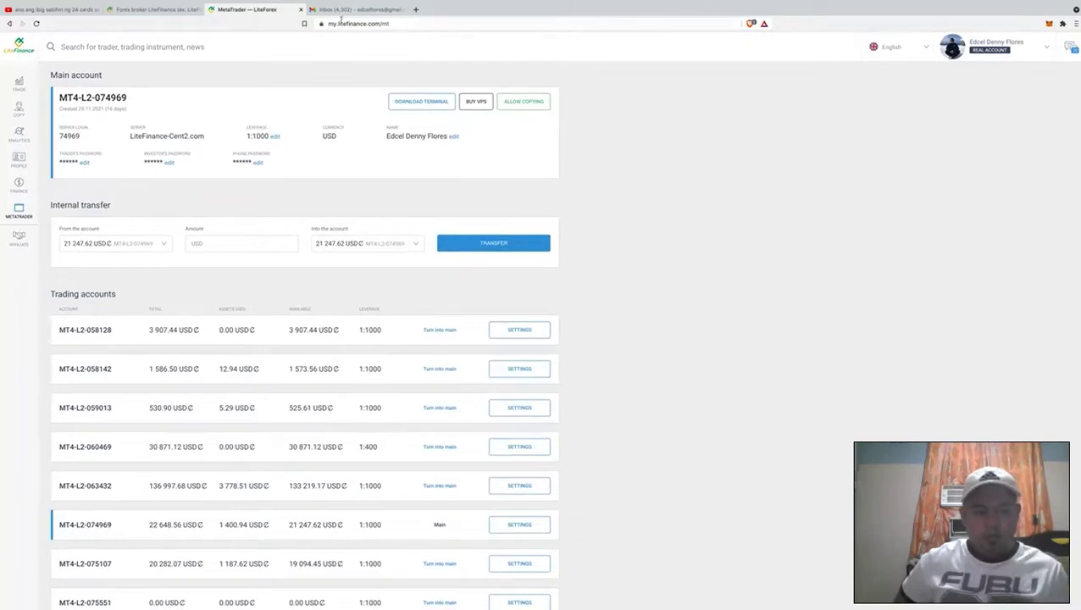
scroll(224, 361, "down", 2)
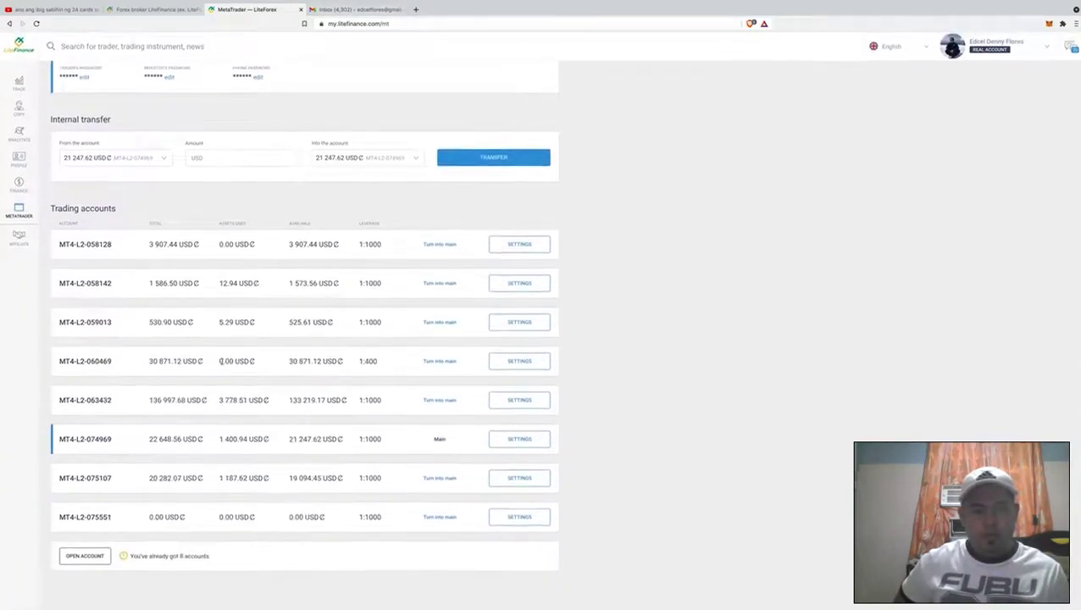
scroll(255, 302, "up", 2)
Switch to the Gmail inbox and open the LiteFinance email about the new trading account among the Updates messages.
left_click(347, 10)
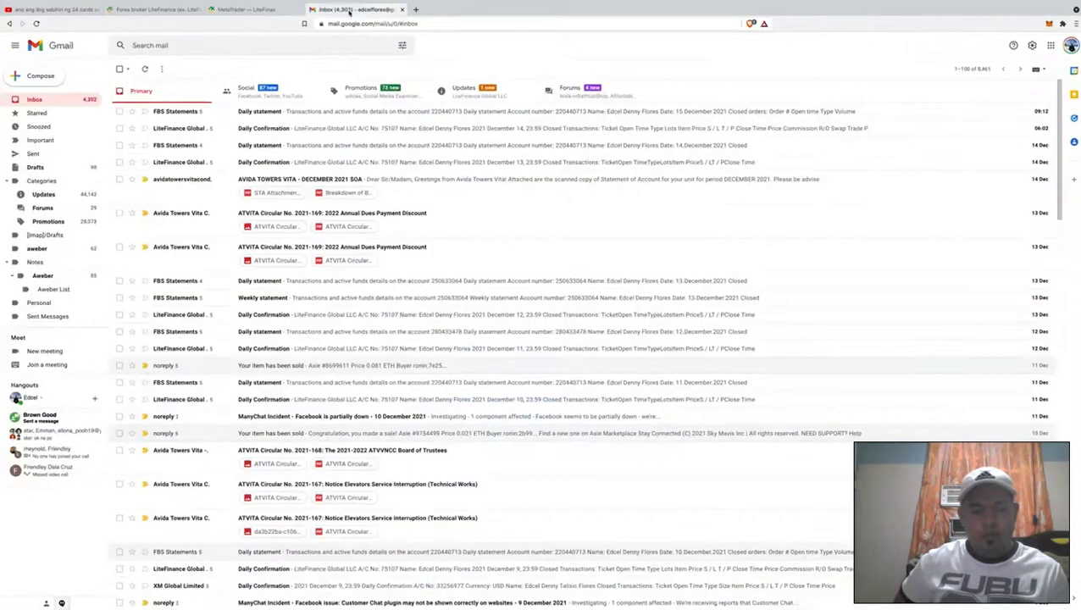
left_click(476, 93)
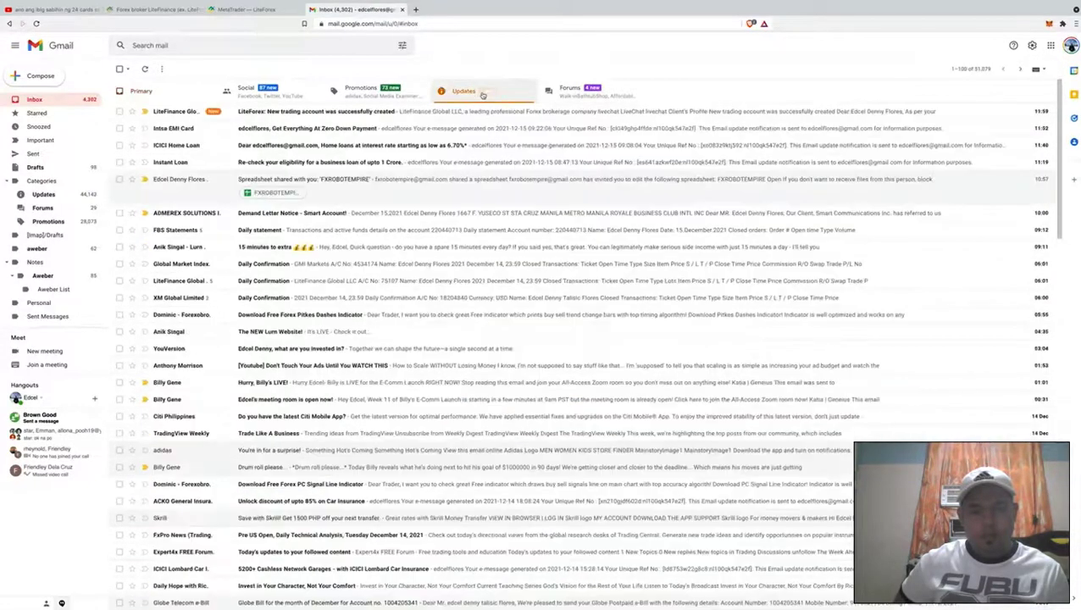
left_click(345, 114)
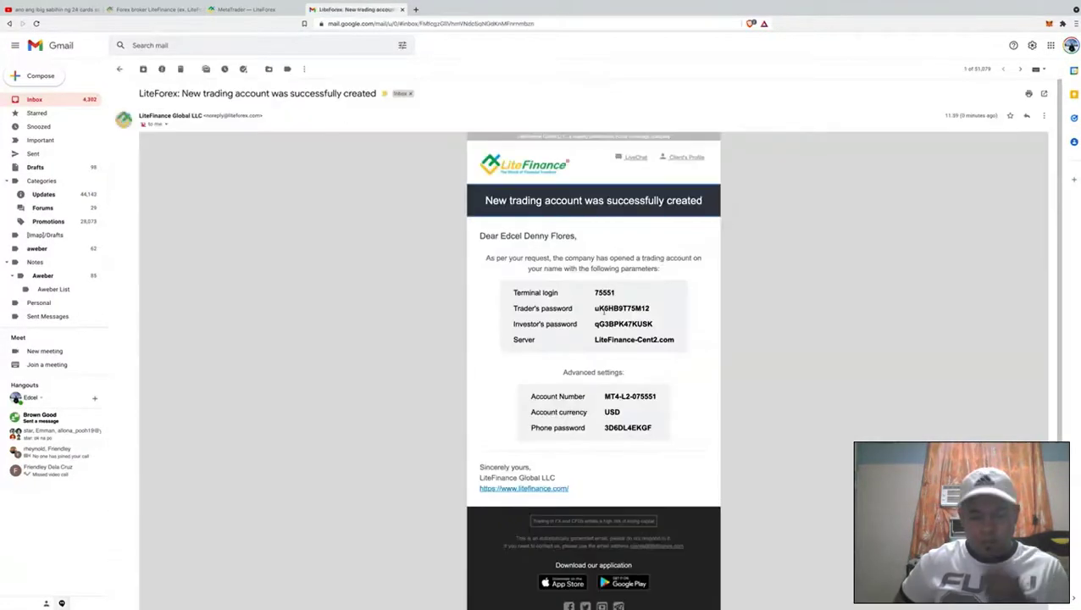
Highlight the terminal login, trader's password, investor's password and server in the email to review the account credentials.
double_click(607, 293)
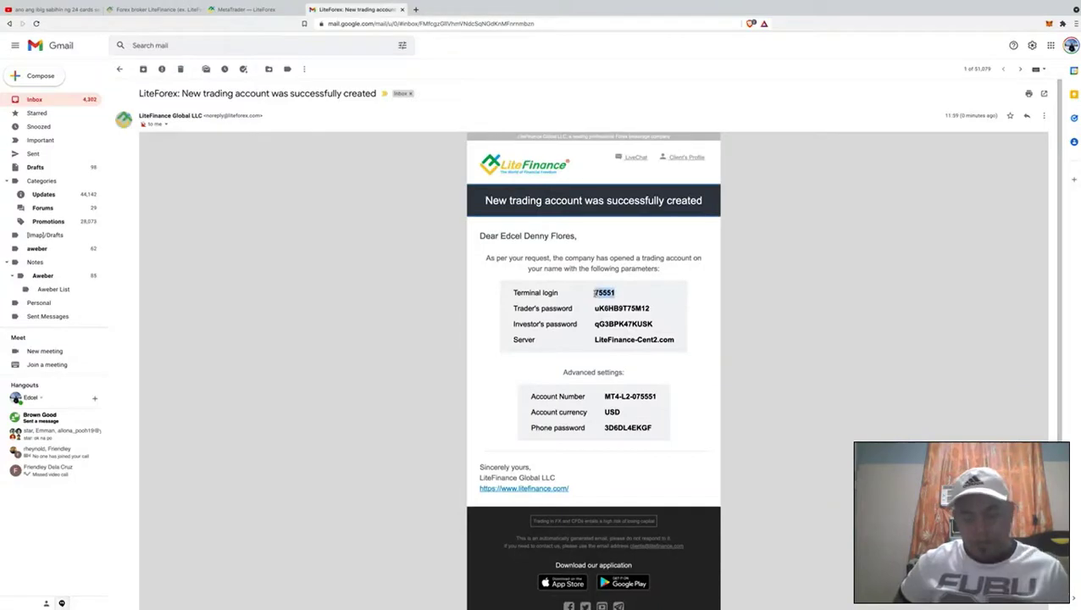
triple_click(631, 293)
left_click(636, 294)
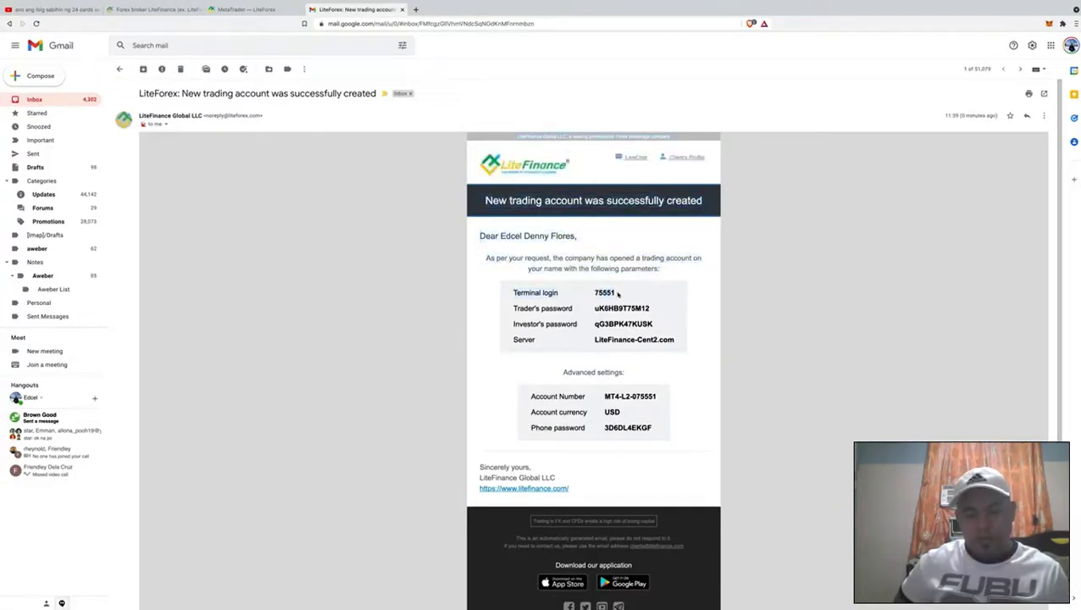
double_click(611, 293)
left_click_drag(652, 309, 594, 309)
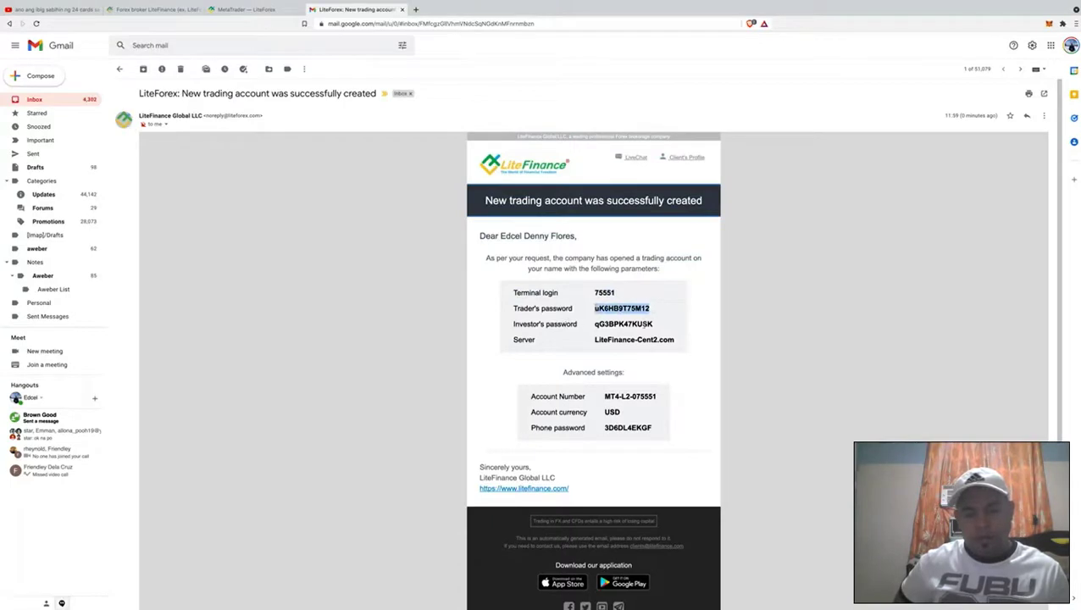
left_click(668, 324)
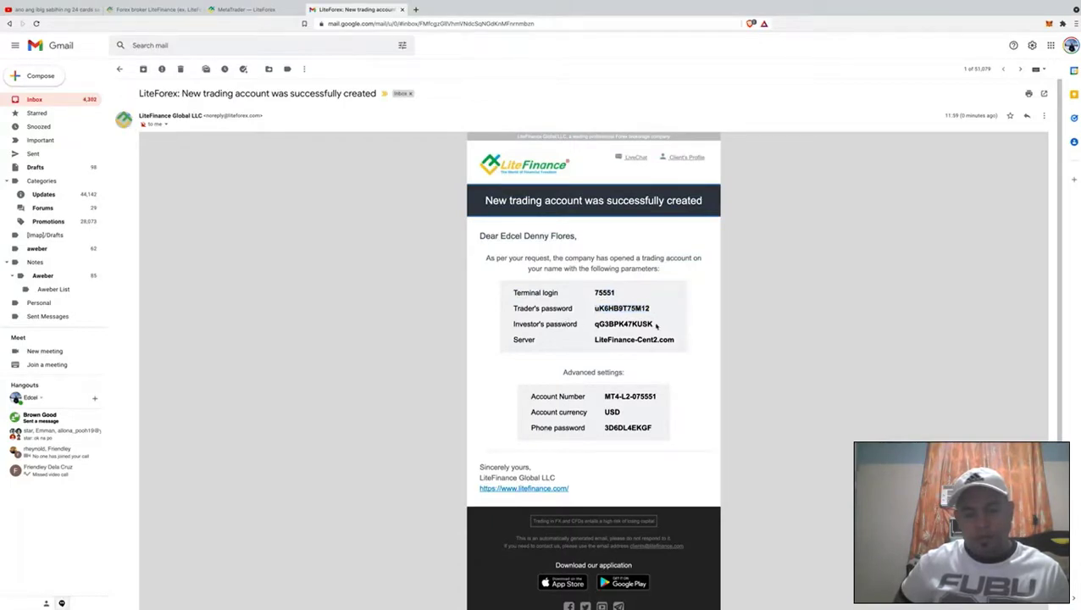
left_click_drag(656, 325, 595, 324)
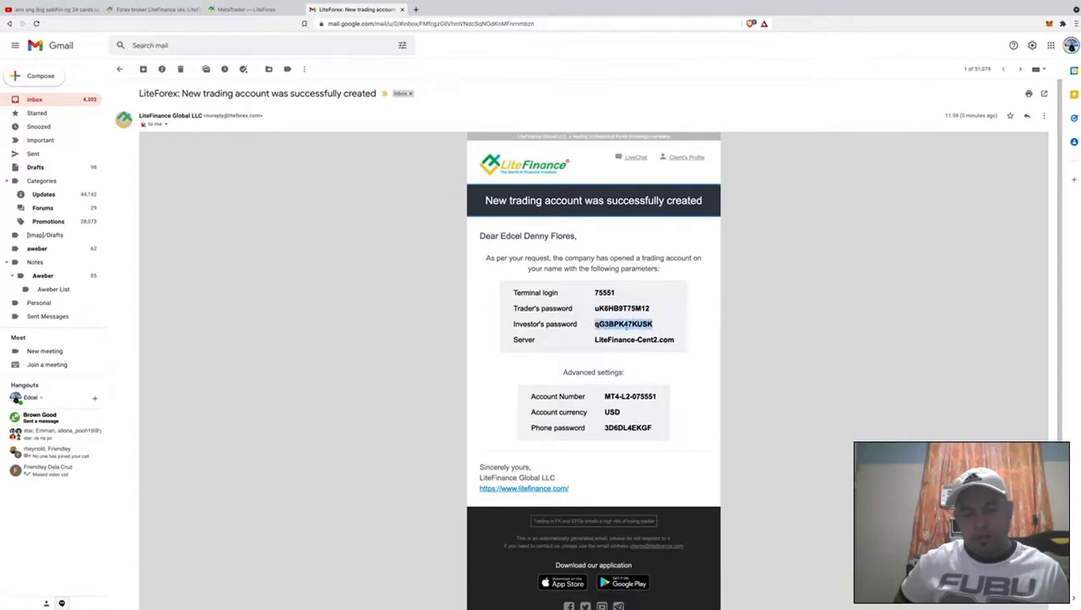
left_click_drag(661, 325, 596, 324)
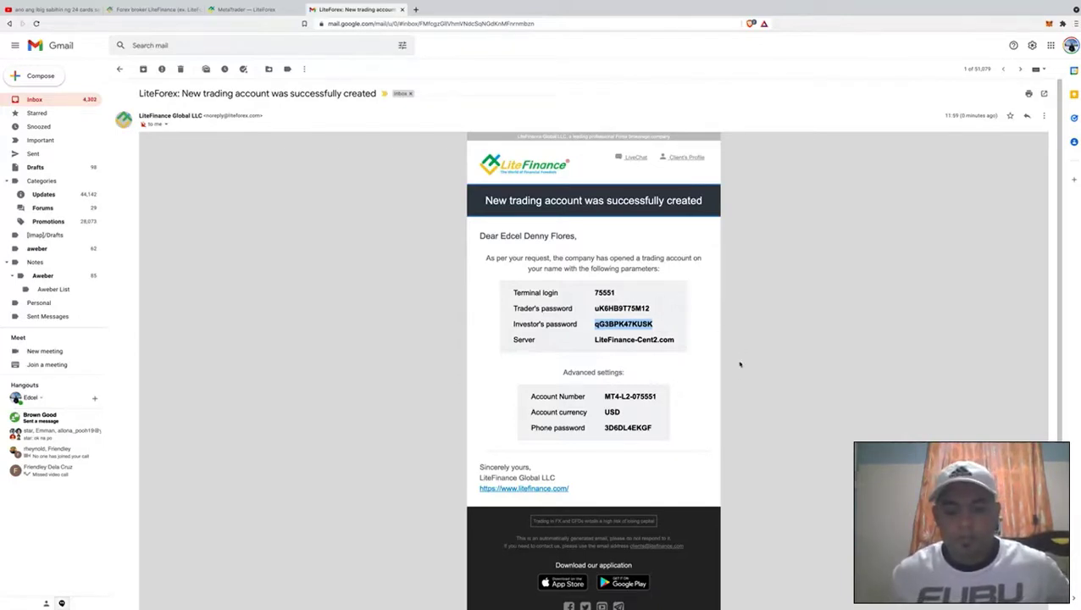
left_click_drag(592, 339, 685, 350)
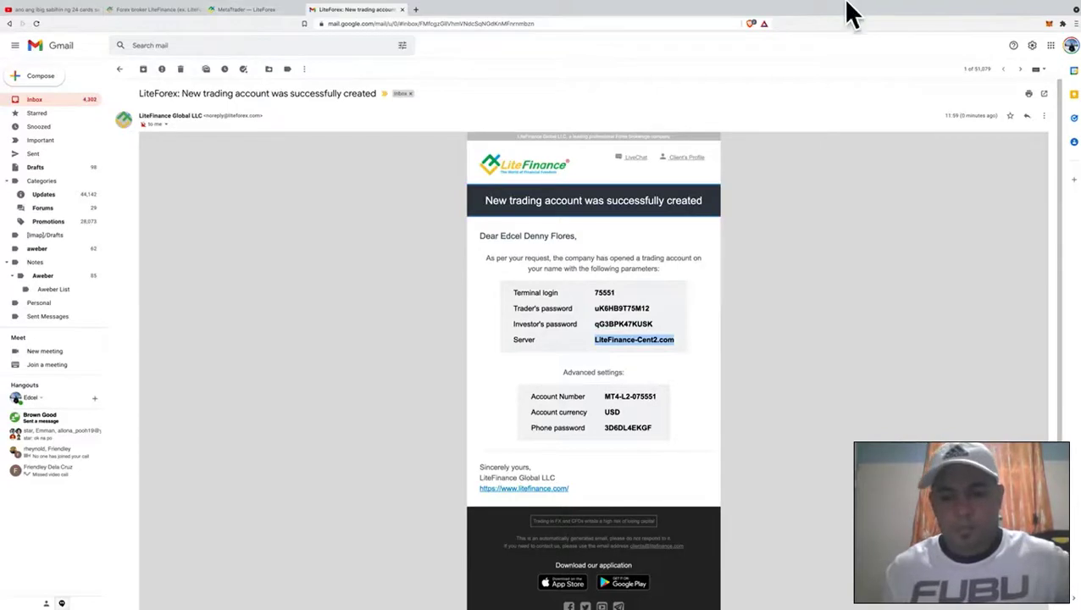
mouse_move(837, 13)
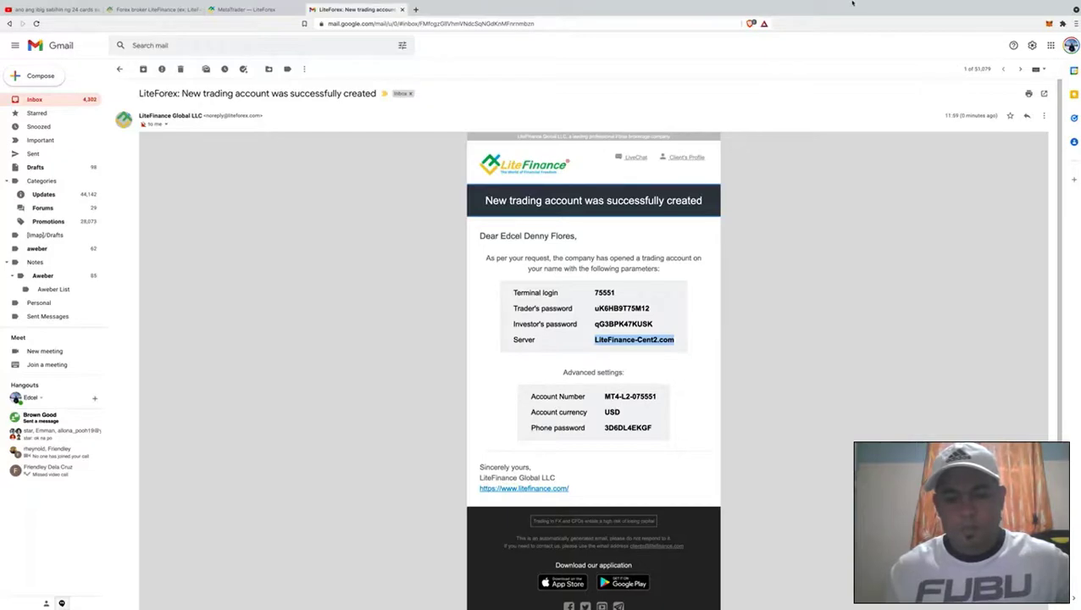
mouse_move(926, 3)
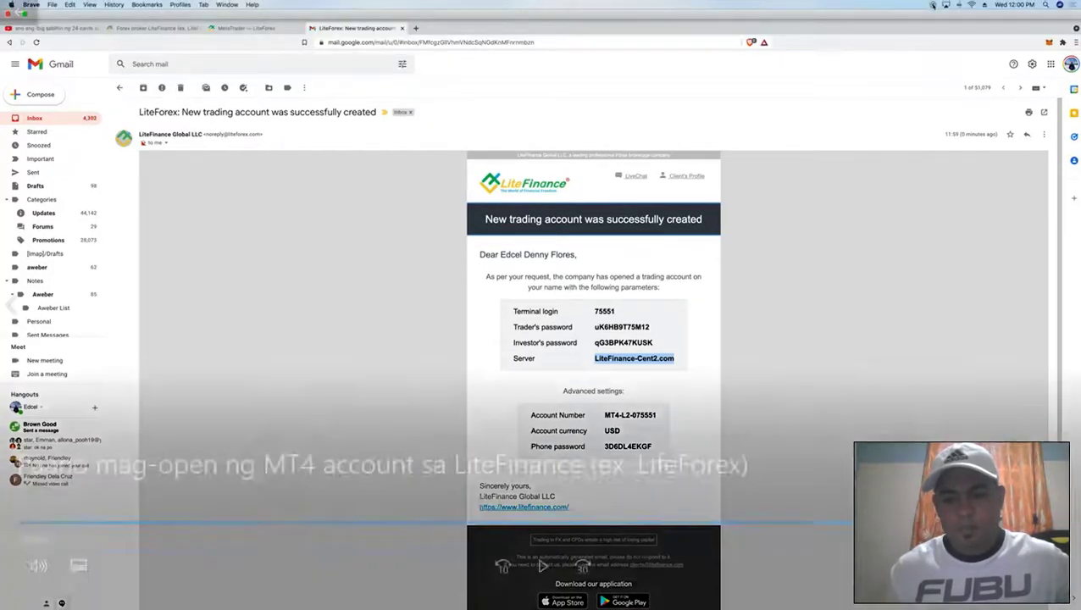
key("Escape")
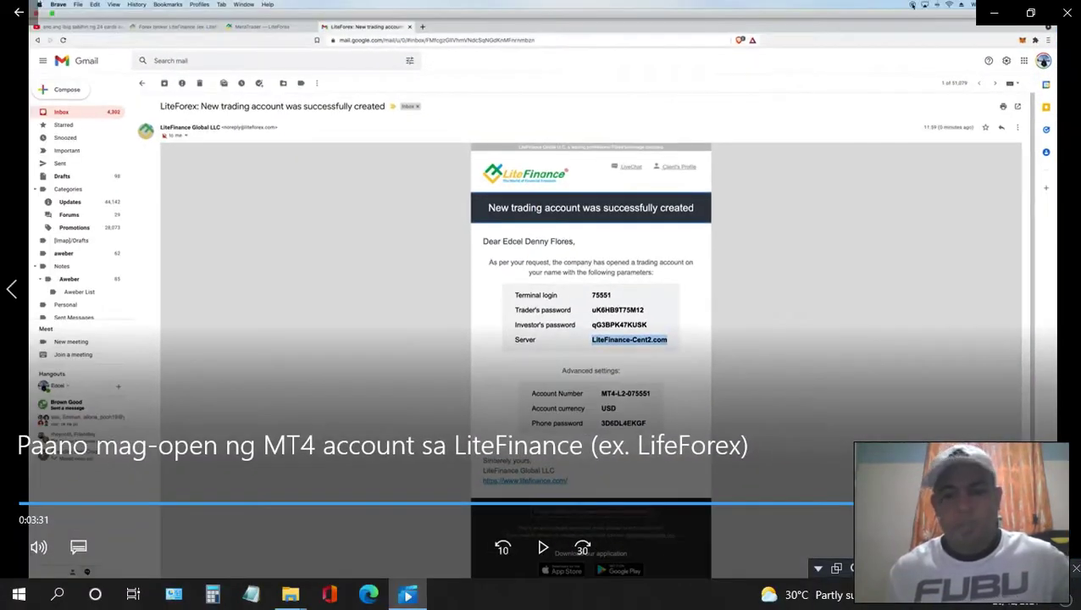